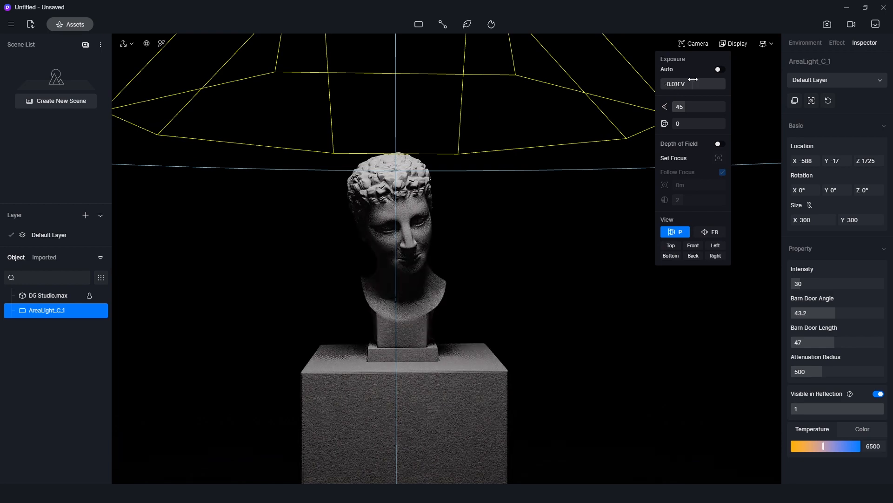
Step: Adjust the height of the area light above the bust and widen its barn door angle
click(409, 295)
scroll(409, 295, down, 4)
click(390, 135)
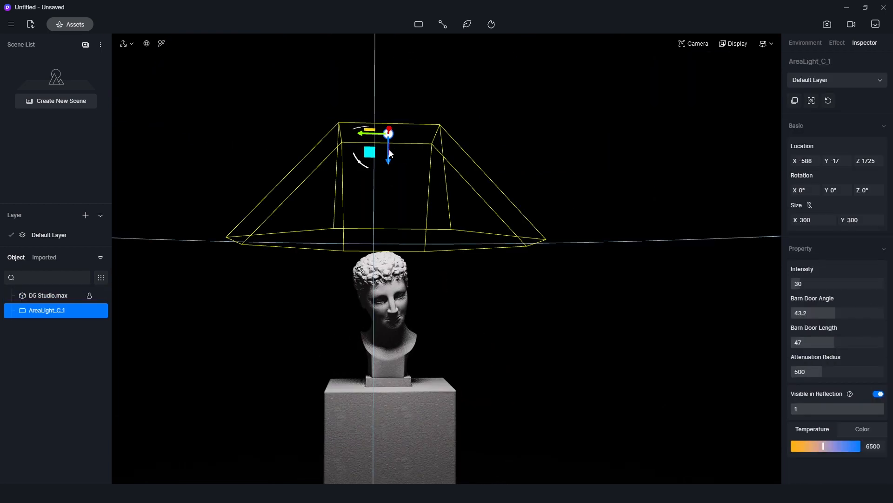
drag(390, 152, 389, 175)
drag(836, 313, 851, 312)
drag(391, 153, 395, 121)
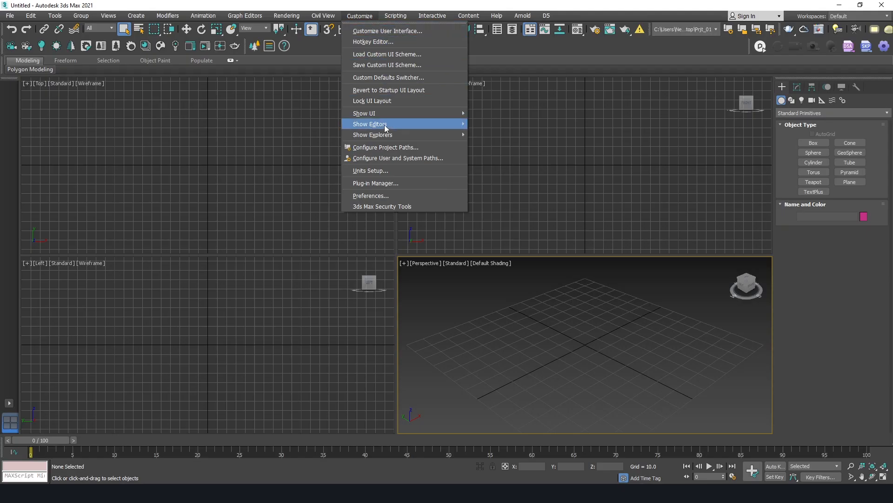
Step: Switch to 3ds Max and check the system unit scale in the units setup, accepting it as it is
click(406, 170)
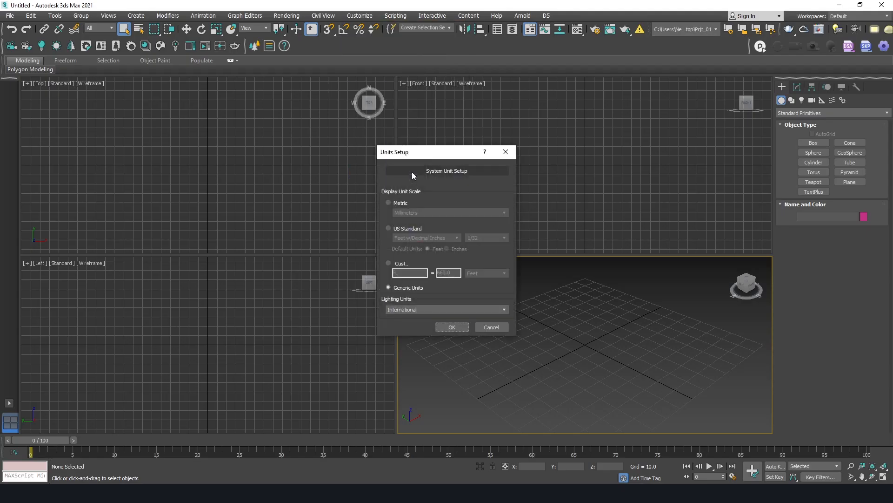
drag(439, 151, 538, 123)
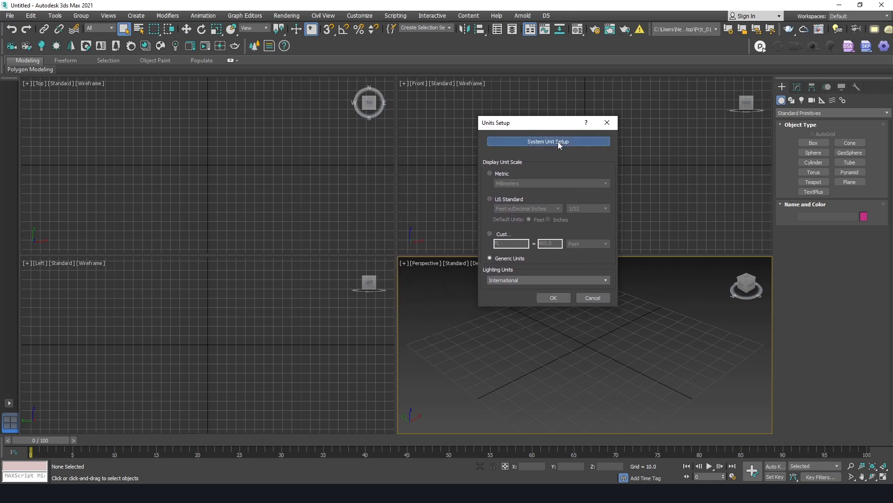
click(558, 142)
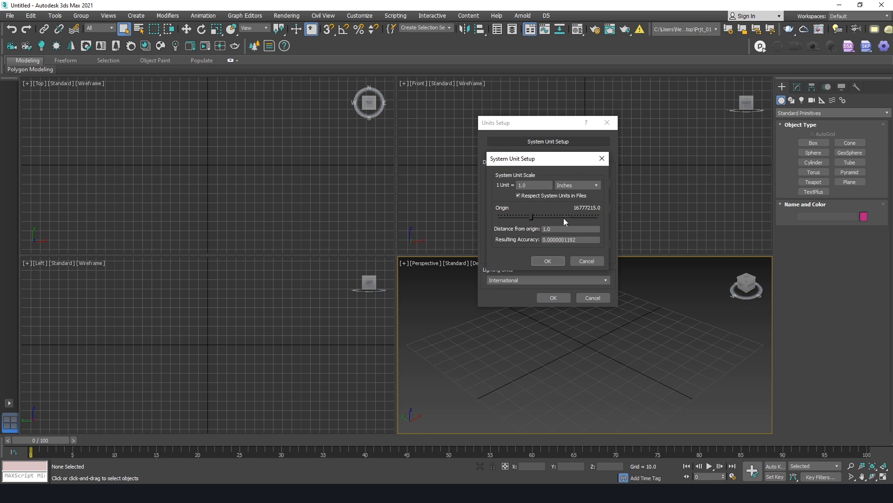
click(560, 263)
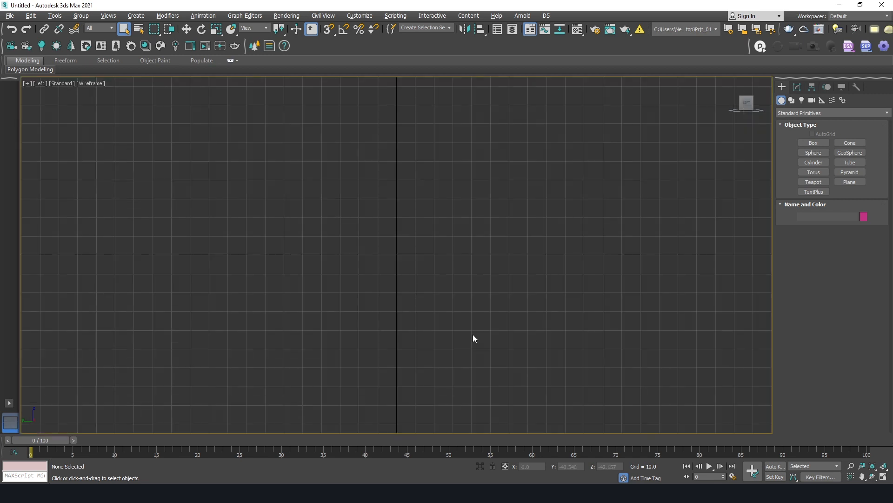
Step: Draw a rectangle spline about 173 units wide in the Left view
scroll(451, 256, down, 2)
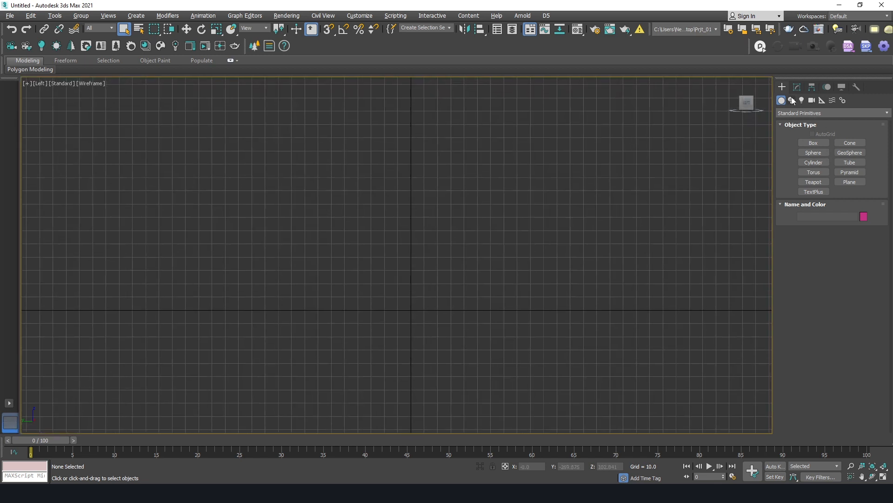
click(792, 100)
click(849, 150)
drag(332, 106, 561, 322)
right_click(562, 322)
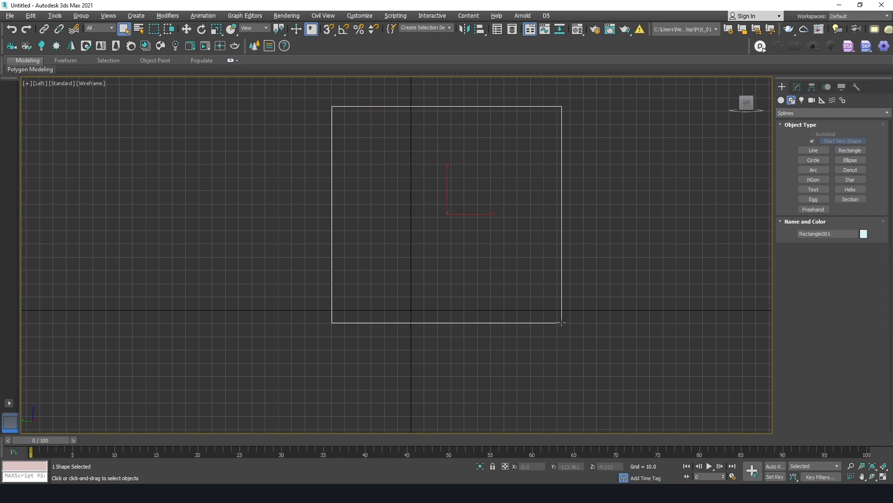
Step: Set the rectangle's length and width to 120 each
click(796, 87)
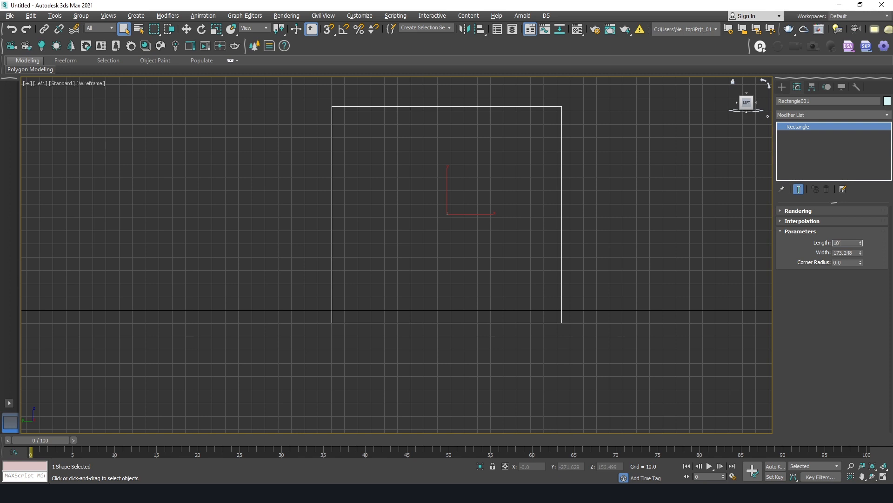
text(0)
key(Tab)
text(1020)
key(Return)
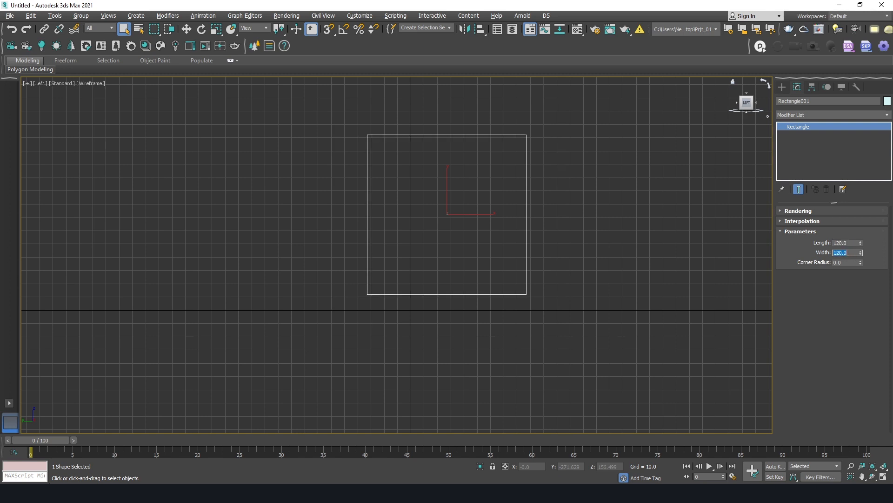
Step: Move the rectangle to X 0, Y 0, Z 60 and convert it to an editable spline
key(w)
scroll(502, 244, up, 2)
right_click(462, 217)
mouse_move(499, 324)
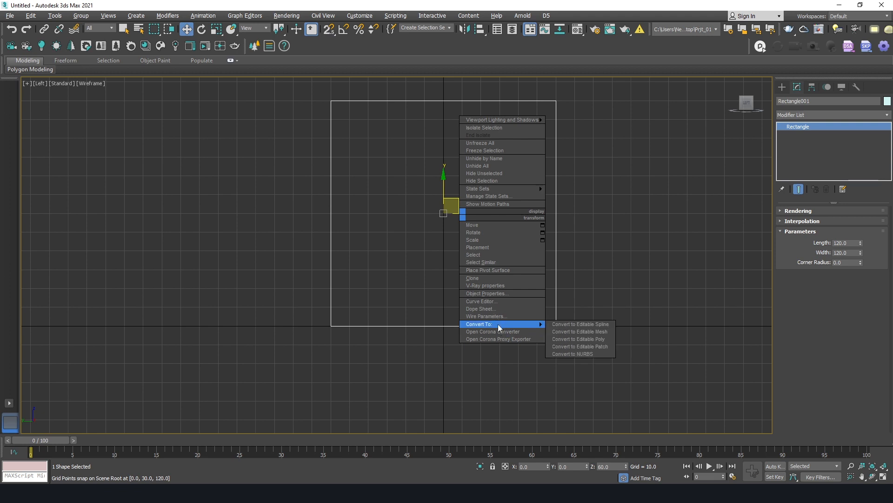
click(600, 325)
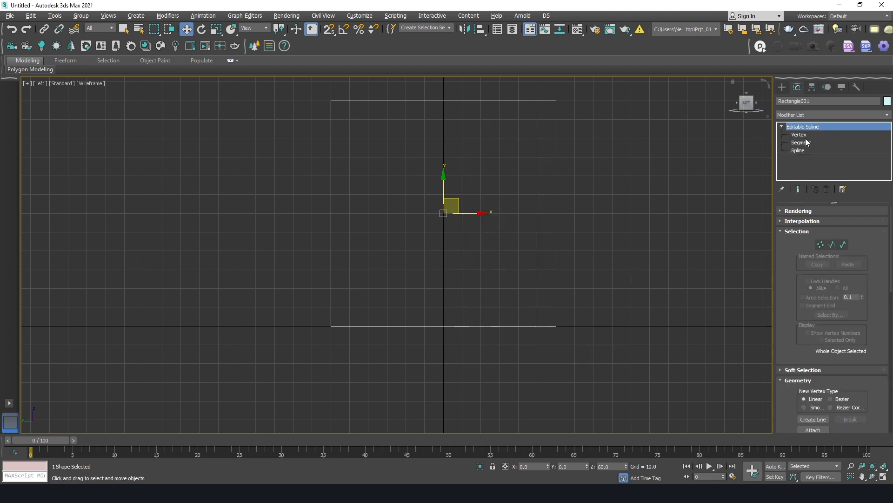
Step: Fillet all four corner vertices of the square spline
click(806, 135)
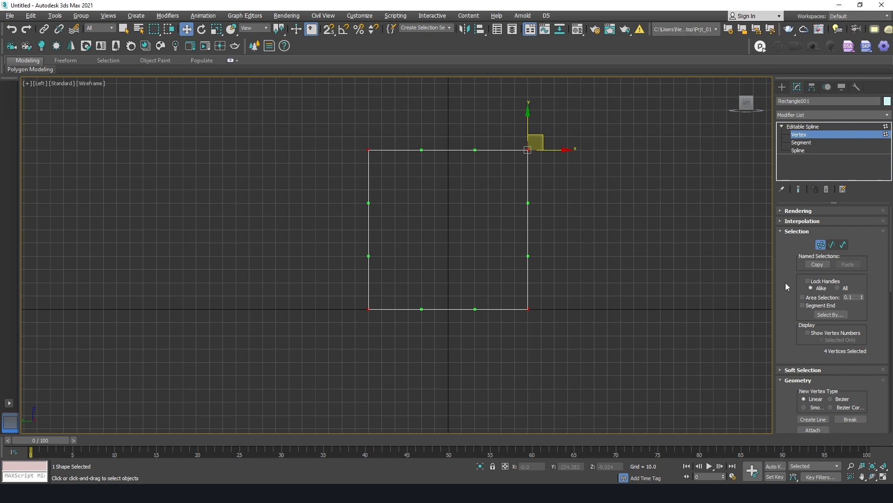
drag(785, 284, 787, 230)
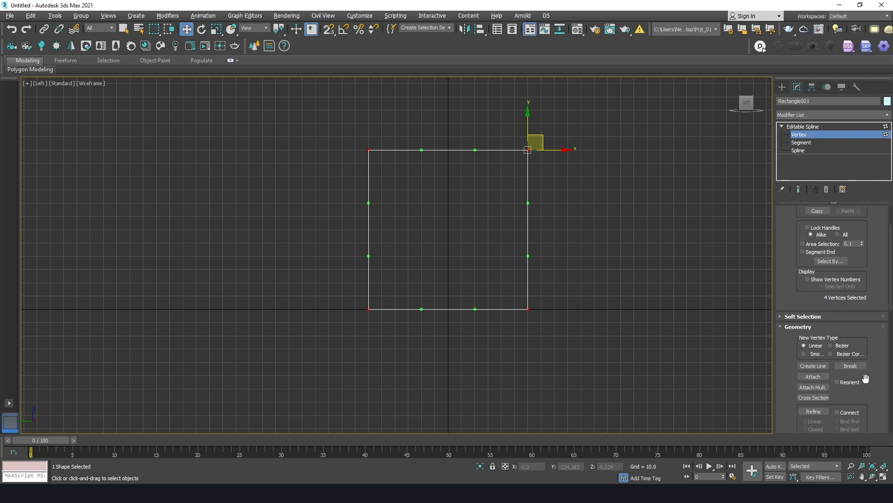
drag(866, 378, 870, 354)
scroll(833, 326, down, 5)
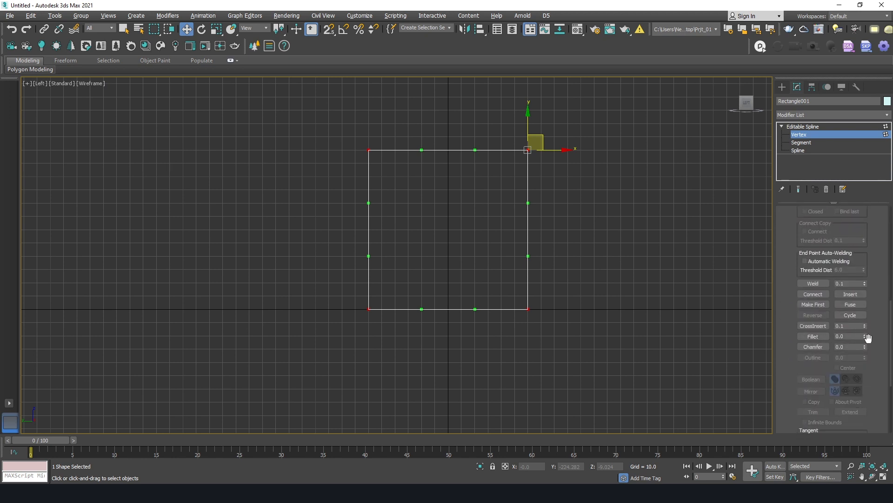
drag(863, 337, 866, 329)
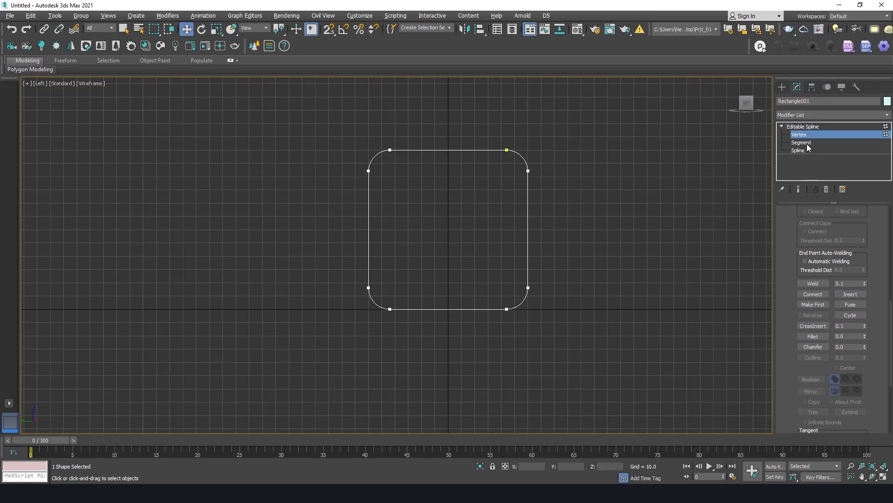
Step: Delete the vertical front segment and the lower front corner arc to open the spline profile
click(801, 142)
drag(569, 298, 573, 304)
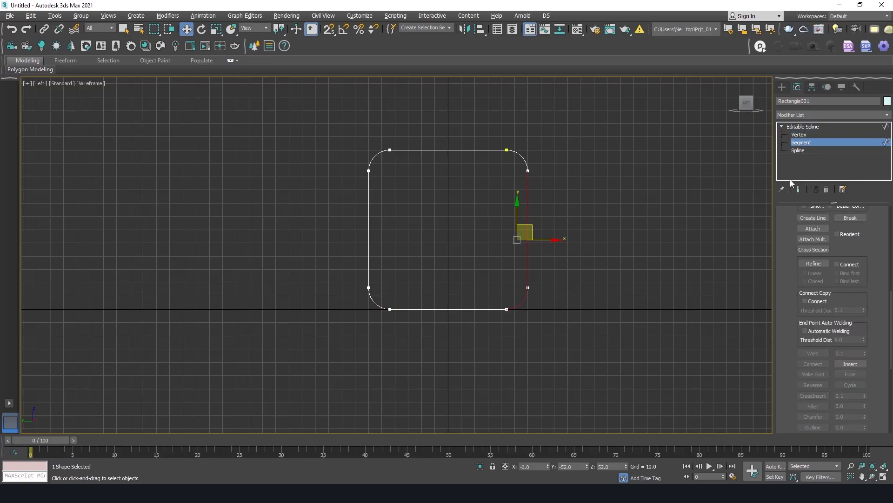
key(Delete)
click(810, 135)
Step: Apply an Extrude modifier to the open profile and set its amount to form the studio backdrop
key(p)
click(845, 116)
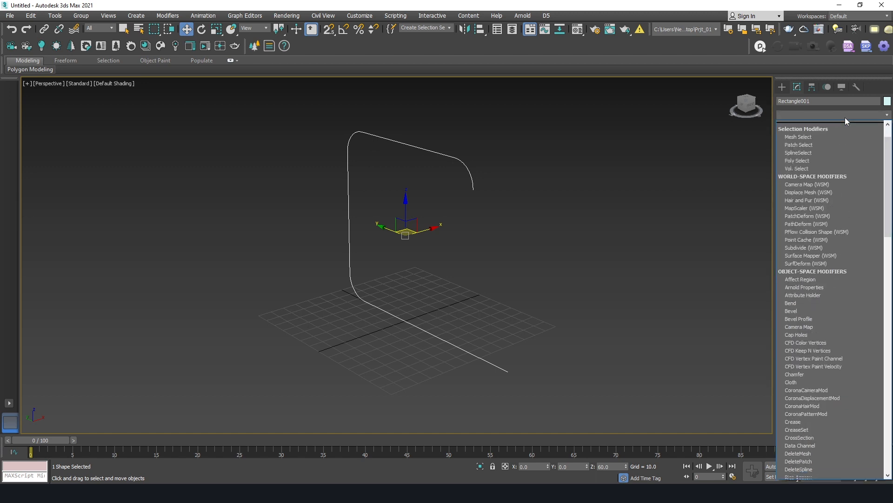
text(ex)
key(Return)
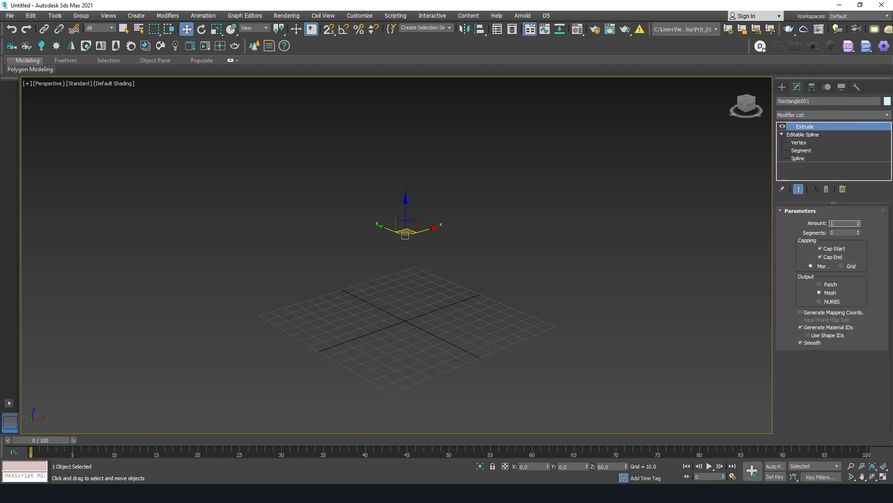
key(Return)
Step: Add a Shell modifier to the backdrop to give it thickness
click(833, 114)
text(sh)
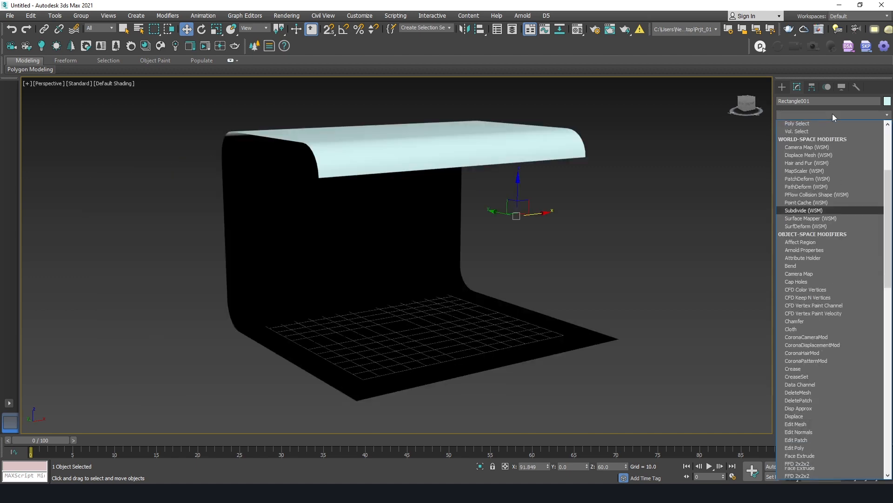
key(Return)
Step: Assign a dark material to the backdrop
alt+middle_drag(507, 291, 343, 255)
key(m)
click(669, 208)
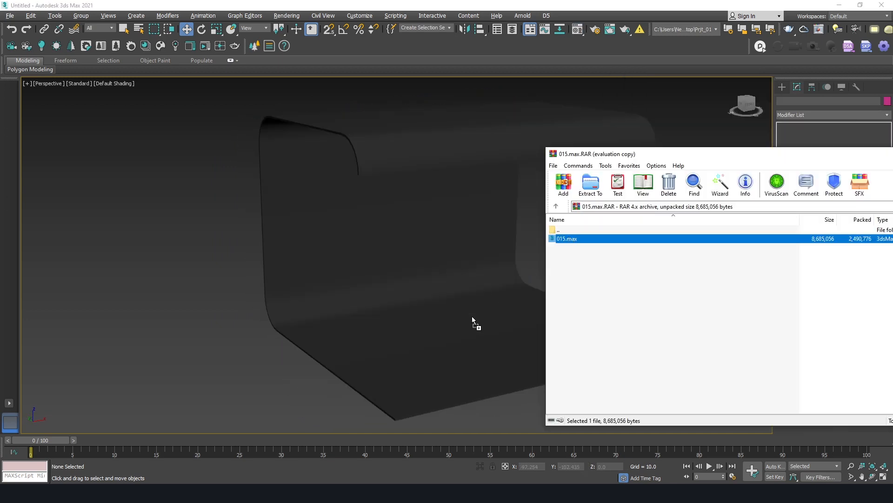
Step: Merge the bust model 015.max into the scene and adjust its position along Y on top of the pedestal
drag(472, 316, 471, 330)
click(485, 341)
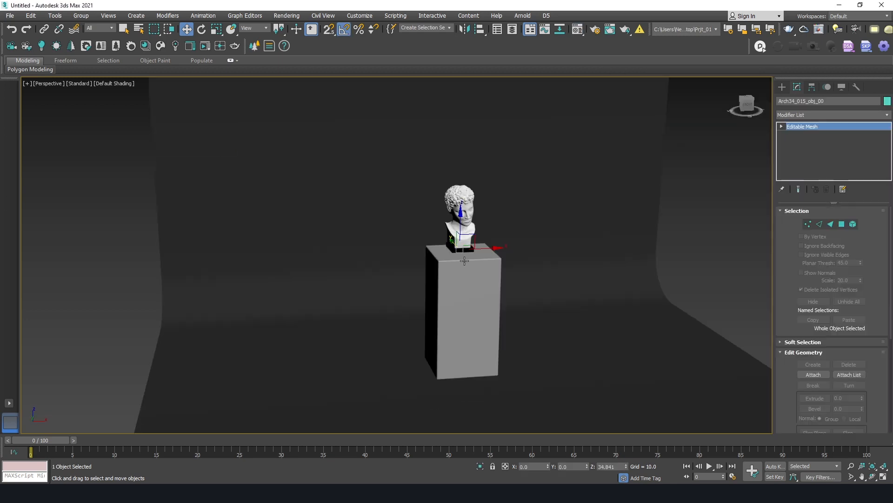
scroll(432, 244, down, 5)
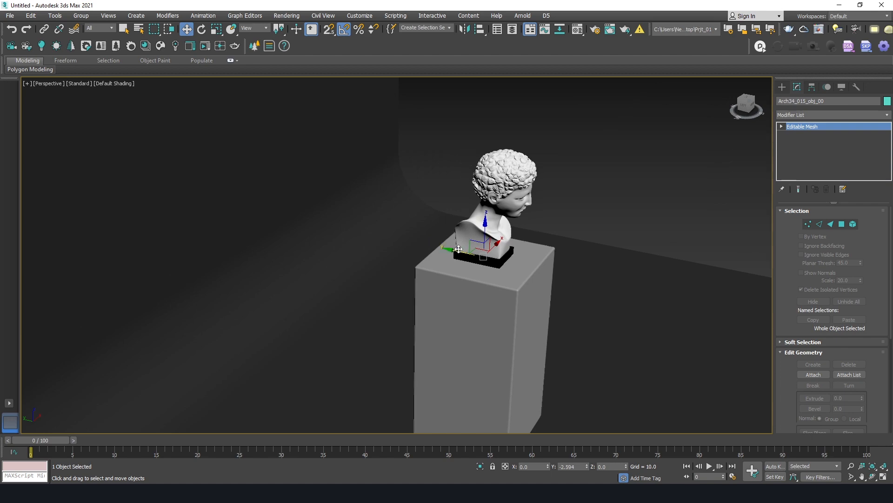
drag(460, 249, 462, 250)
alt+middle_drag(499, 251, 431, 249)
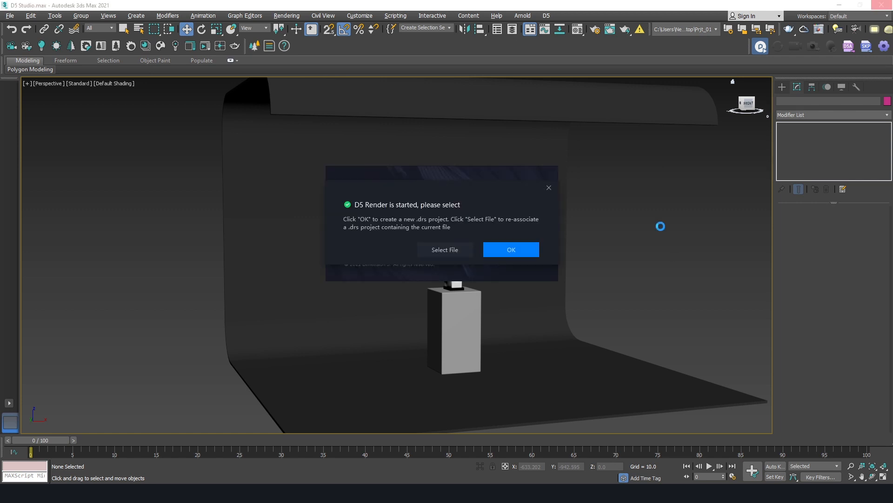
Step: Create a new D5 Render project from the scene and sync the model with the compatible method
click(519, 251)
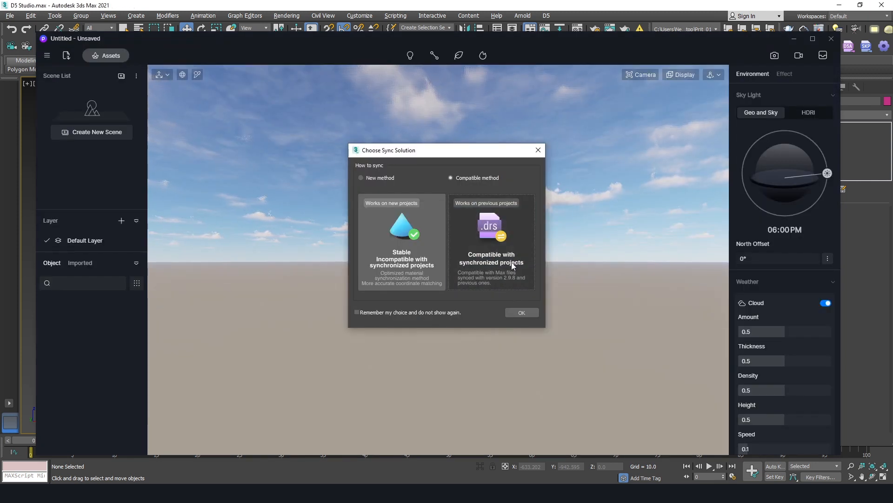
click(522, 312)
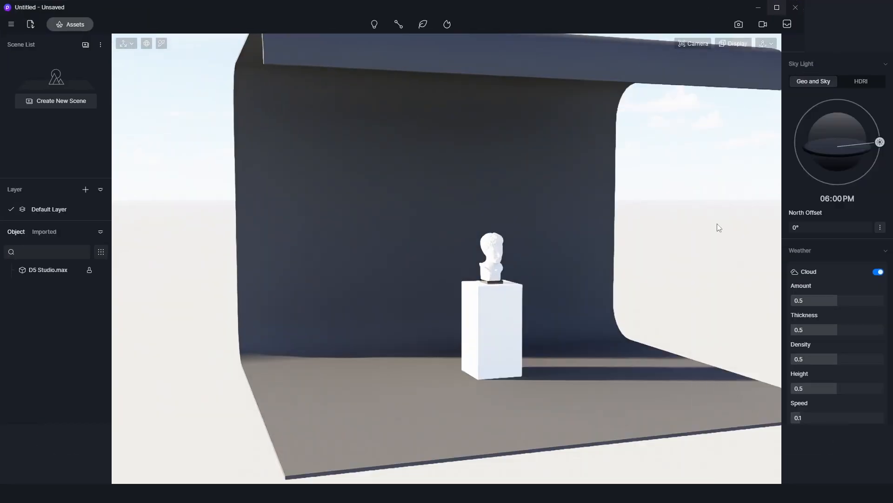
Step: Switch the D5 Render viewport navigation mode to Fly
click(768, 44)
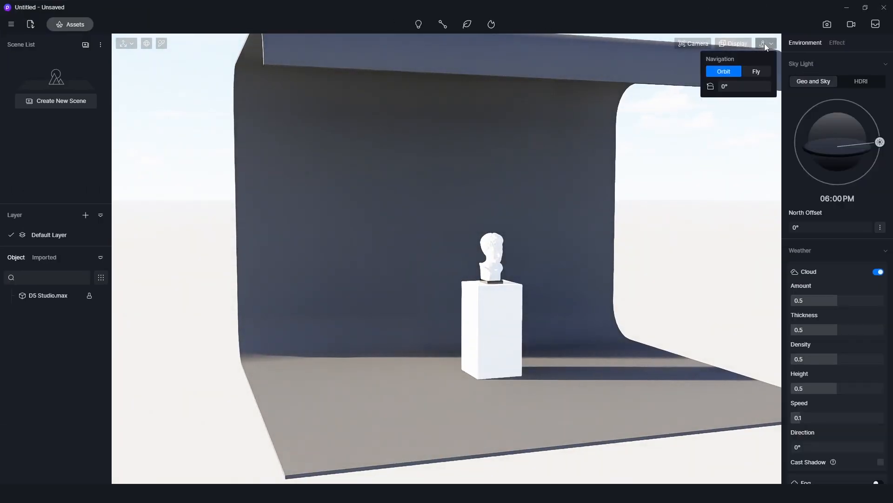
click(761, 74)
right_drag(545, 317, 480, 291)
key(w)
key(w)
Step: Turn off automatic exposure for the camera
click(694, 43)
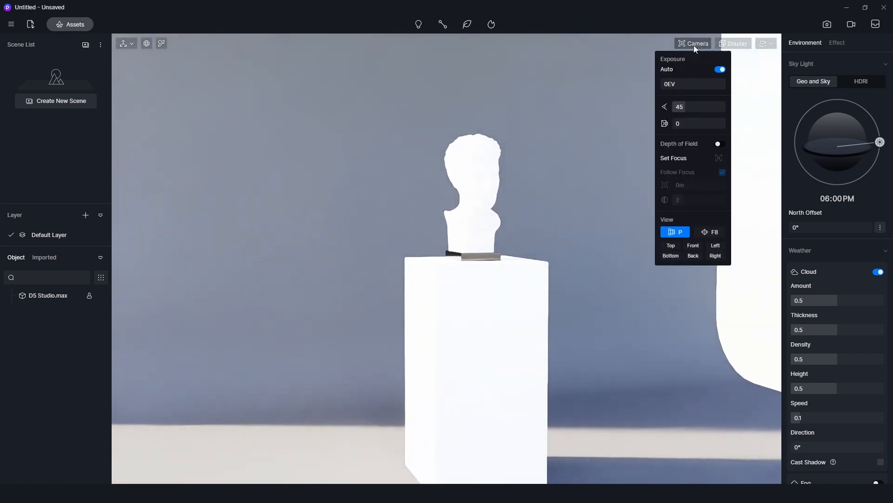
click(720, 70)
right_drag(573, 288, 545, 216)
key(d)
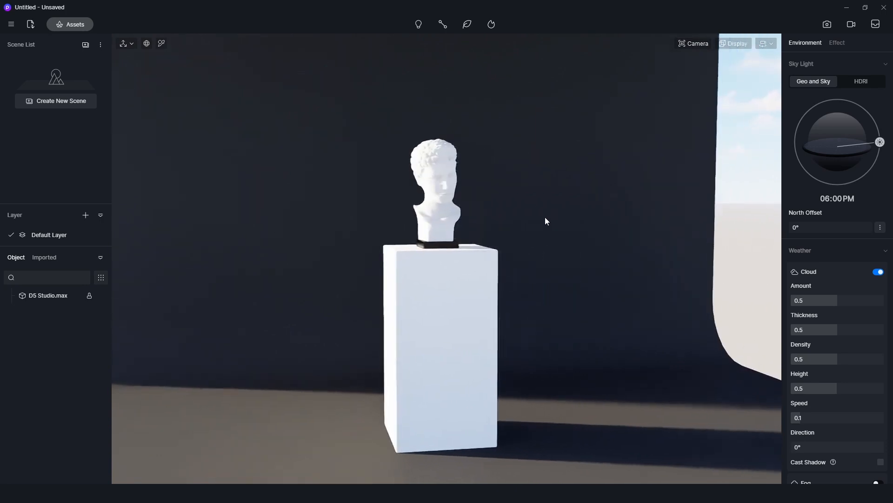
Step: Set the Geo and Sky time to 11:50 PM and switch the viewport display mode to wireframe
drag(881, 144, 840, 187)
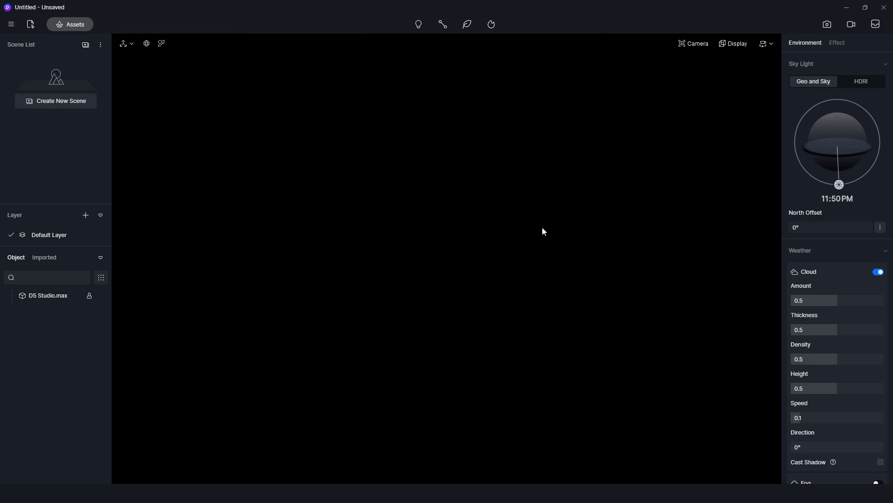
click(735, 47)
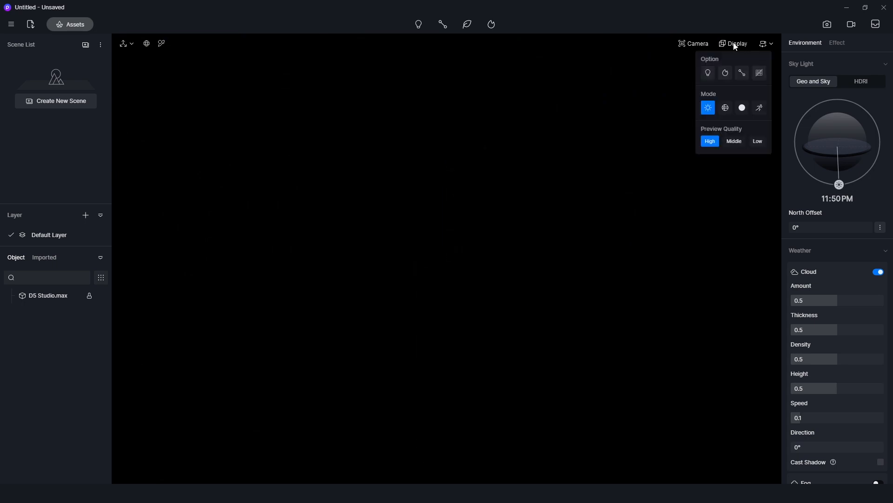
click(726, 108)
right_drag(584, 349, 582, 362)
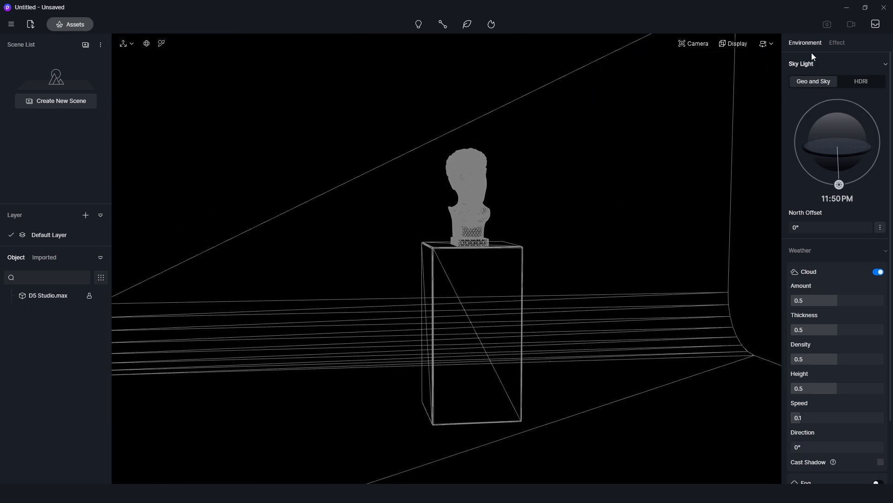
Step: Add an area light to the scene and position it above the bust
click(418, 25)
click(432, 85)
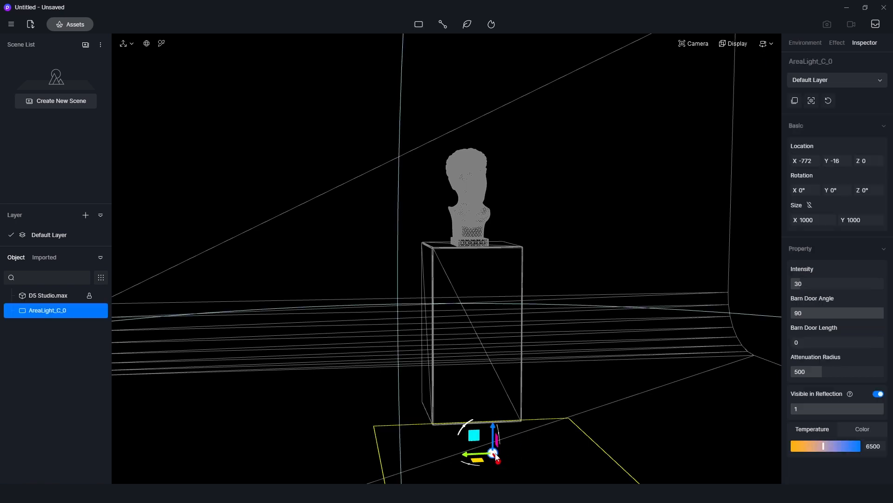
drag(493, 437, 532, 119)
key(f)
drag(450, 254, 456, 345)
key(t)
key(p)
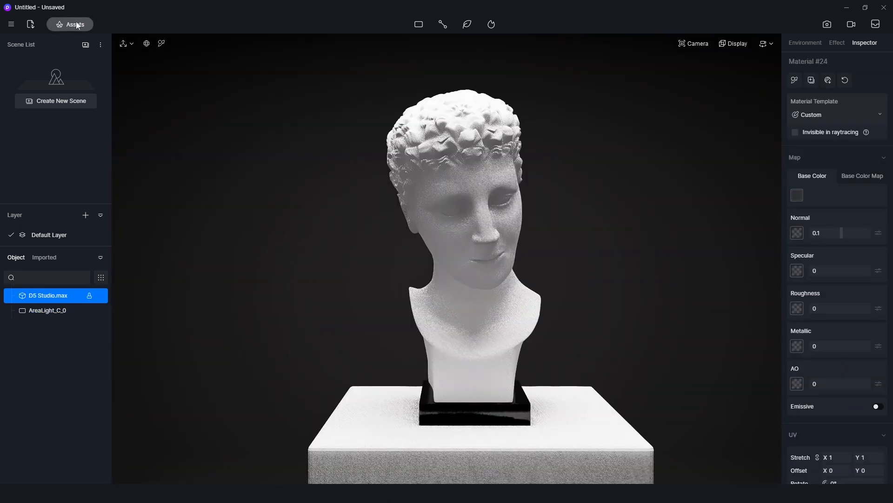
Step: Open the D5 Render asset library and search its online materials for "conc"
click(75, 25)
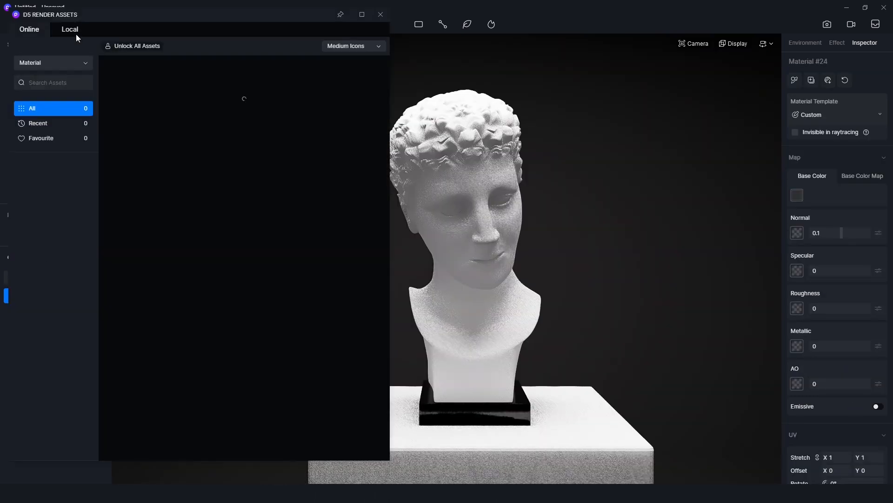
click(67, 82)
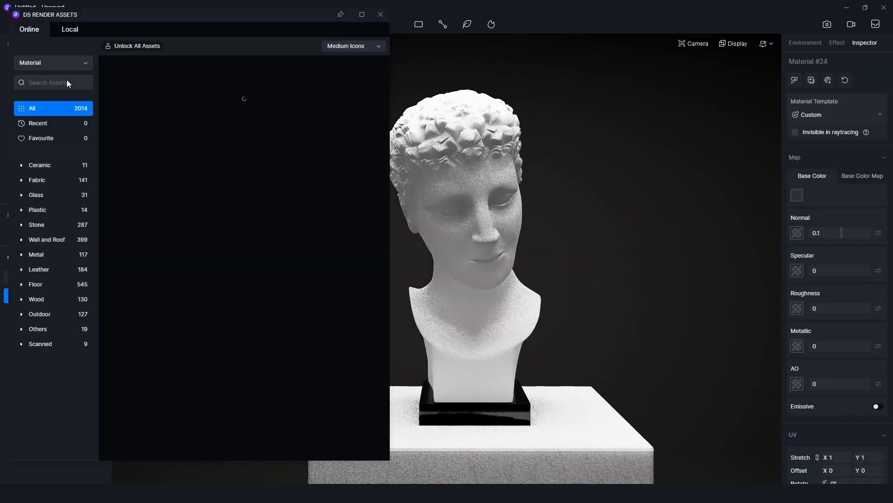
text(conc)
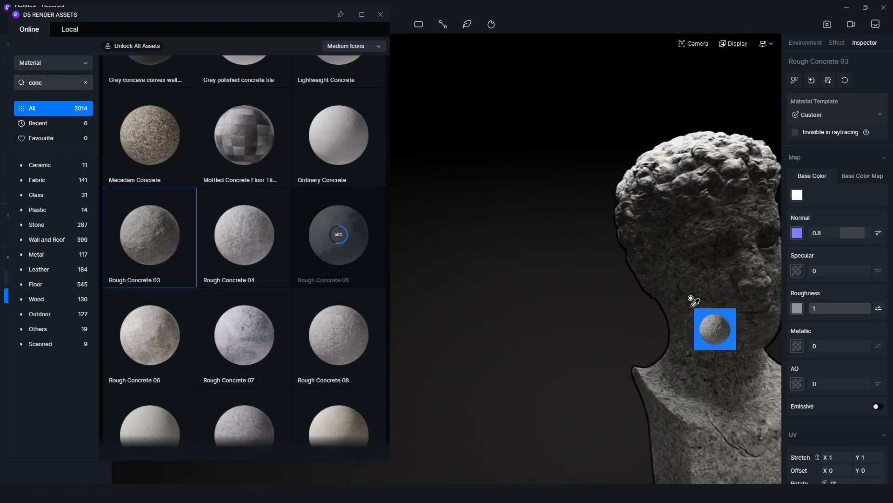
Step: Apply the Rough Concrete 03 material to the bust and set its UV stretch to 80 in X and Y
drag(712, 321, 619, 316)
text(80)
key(Return)
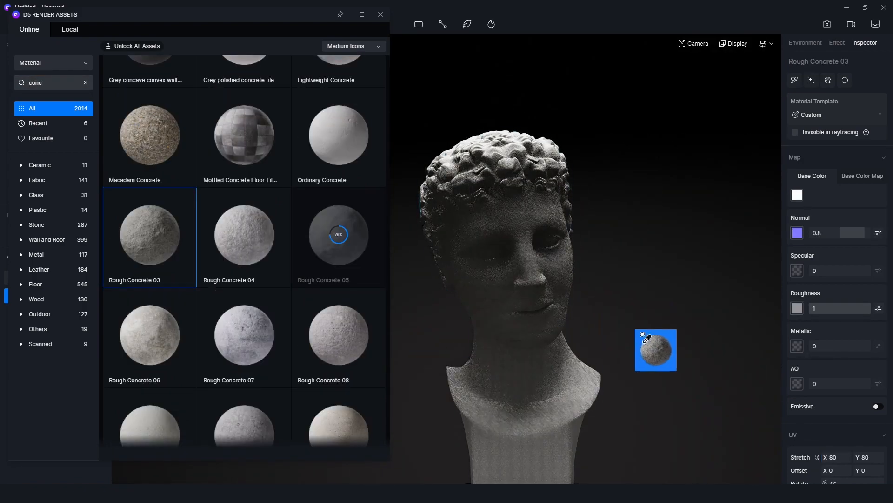
scroll(514, 274, up, 5)
right_drag(514, 274, 526, 345)
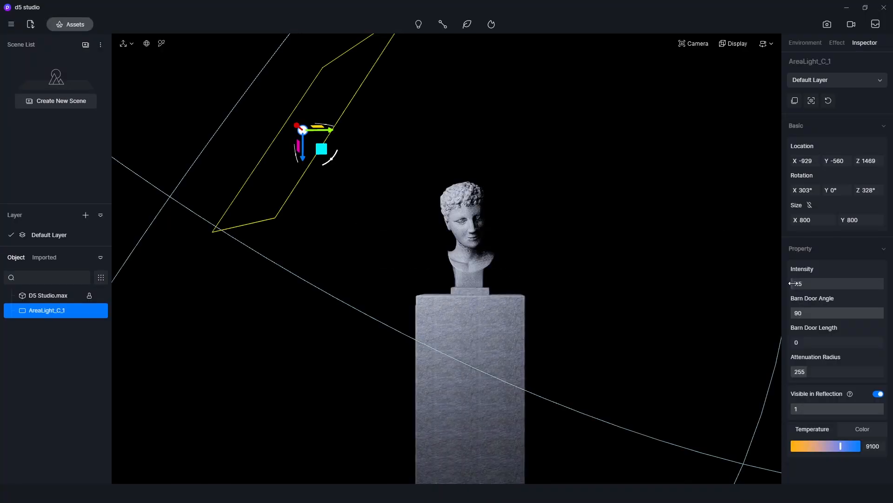
Step: Set the area light's intensity to 12 and give it a green HSV color with hue 98 and saturation 50
drag(797, 284, 795, 282)
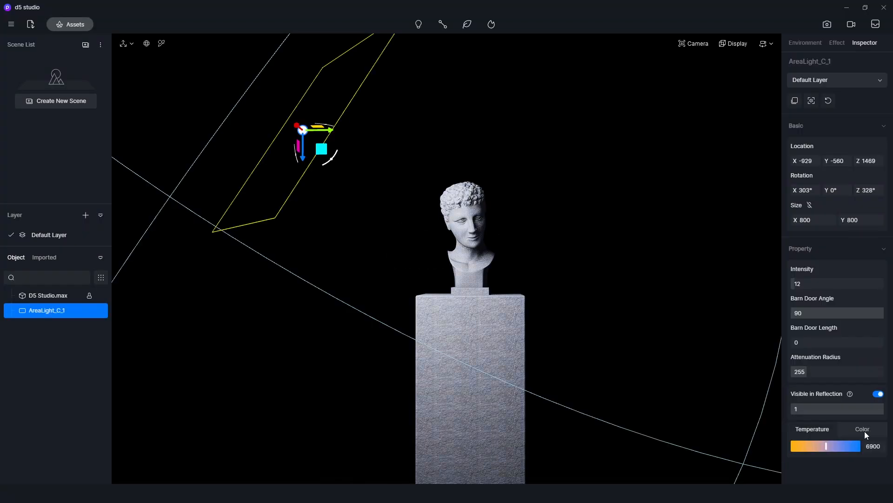
click(864, 430)
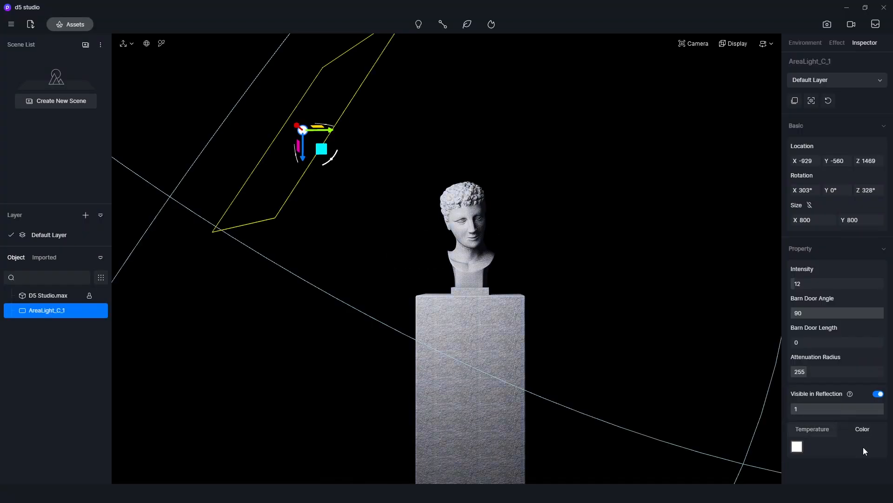
click(796, 450)
scroll(849, 451, down, 2)
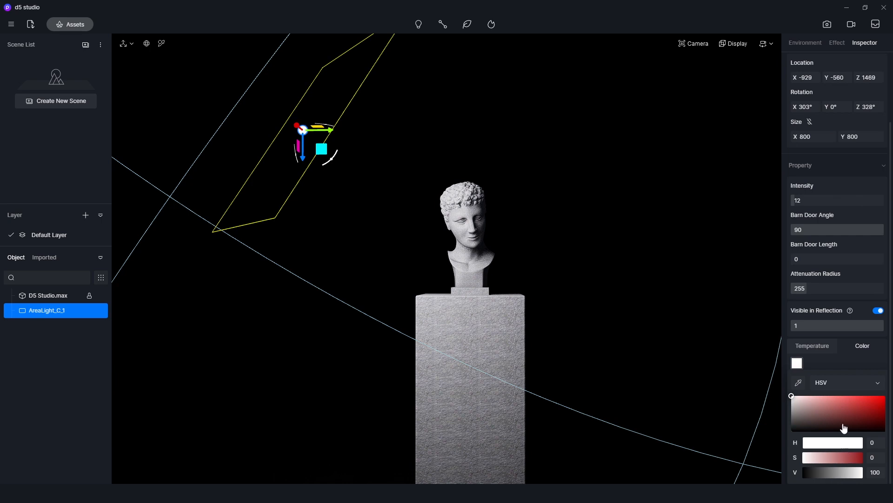
drag(819, 409, 838, 405)
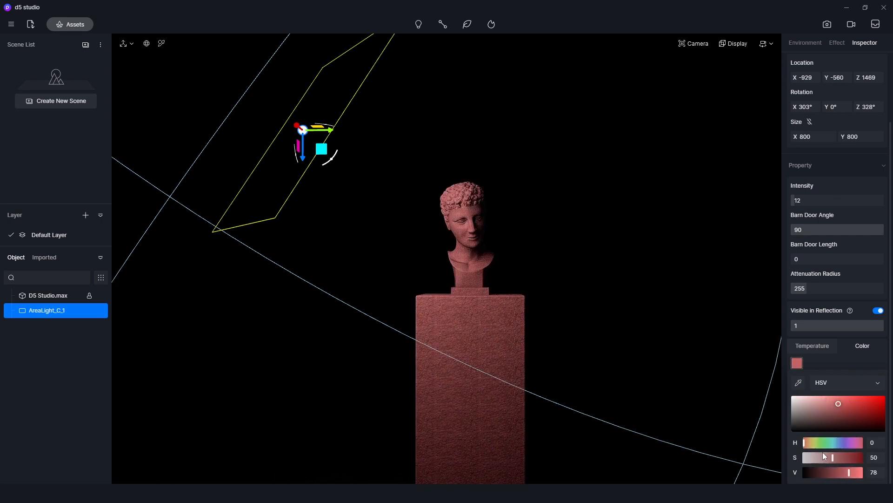
drag(806, 445, 818, 443)
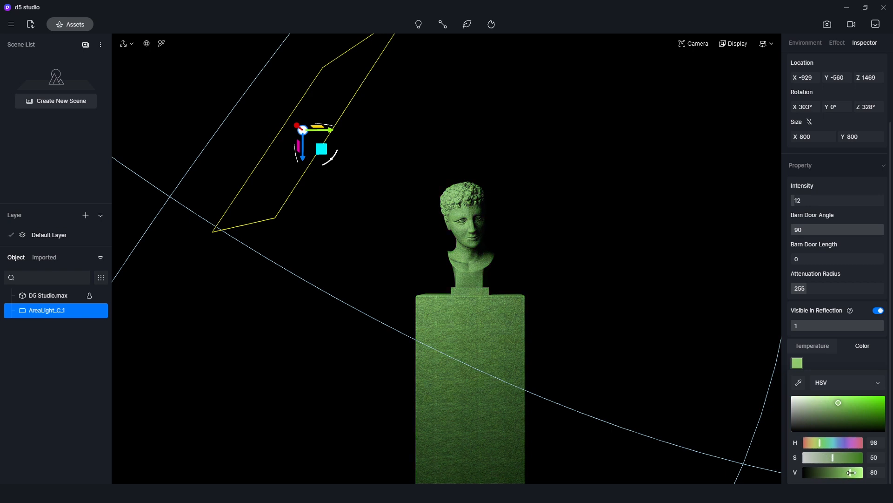
drag(831, 472, 823, 473)
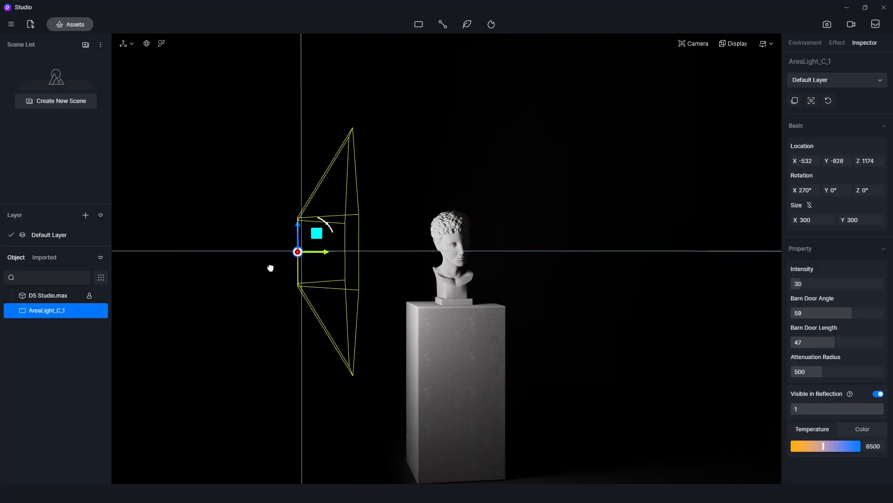
Step: Shift the area light beside the bust slightly up and outward, and narrow the barn door angle of the light above the bust
drag(270, 268, 259, 259)
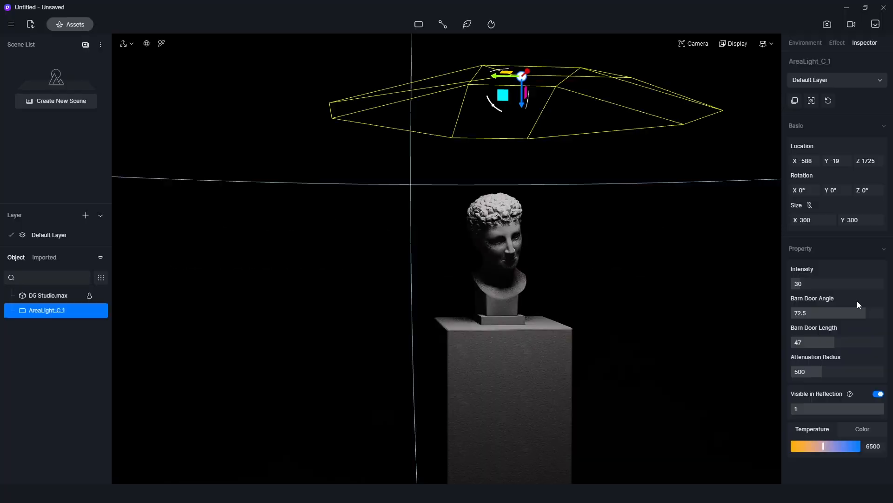
drag(858, 302, 836, 303)
middle_drag(534, 240, 506, 244)
drag(397, 84, 393, 80)
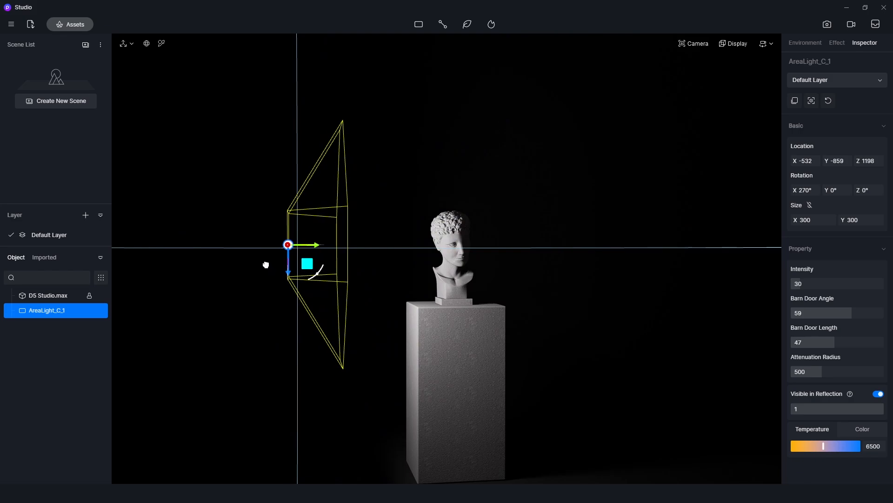
Step: Raise the area light to about Z 1223 and place it on the bust's opposite side at about X -320, Y 860
drag(266, 264, 259, 259)
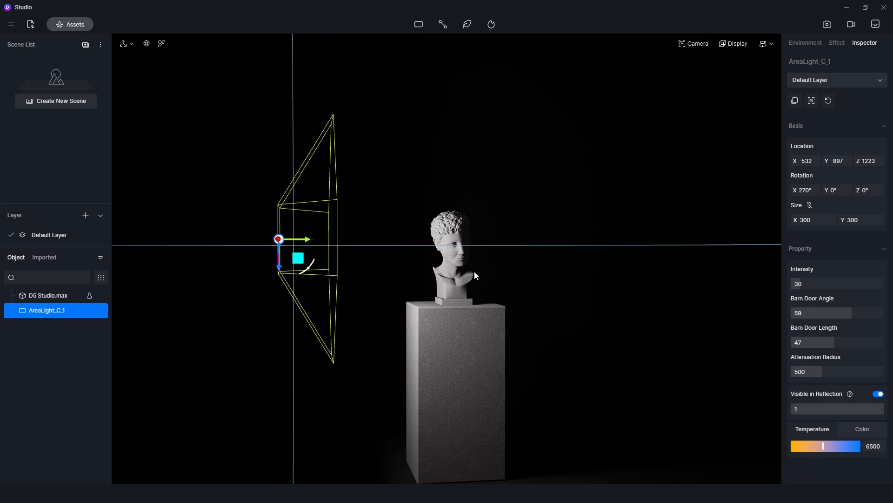
right_drag(473, 272, 383, 265)
key(d)
key(w)
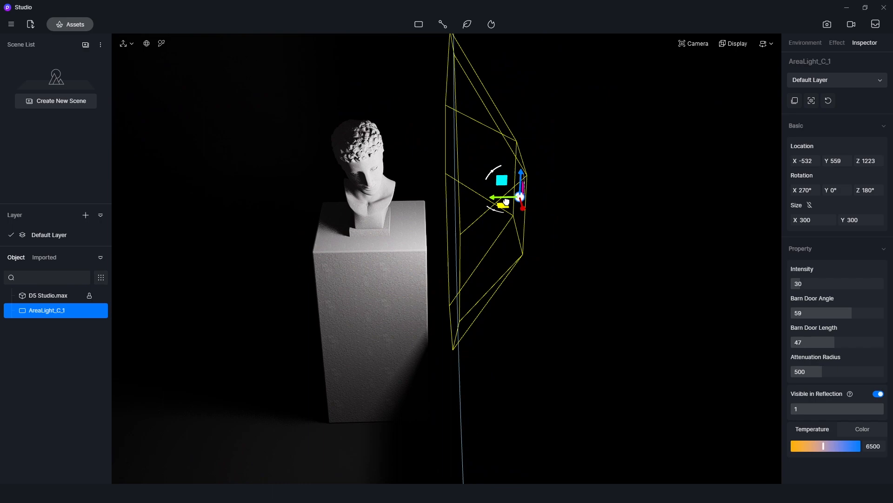
drag(506, 201, 577, 180)
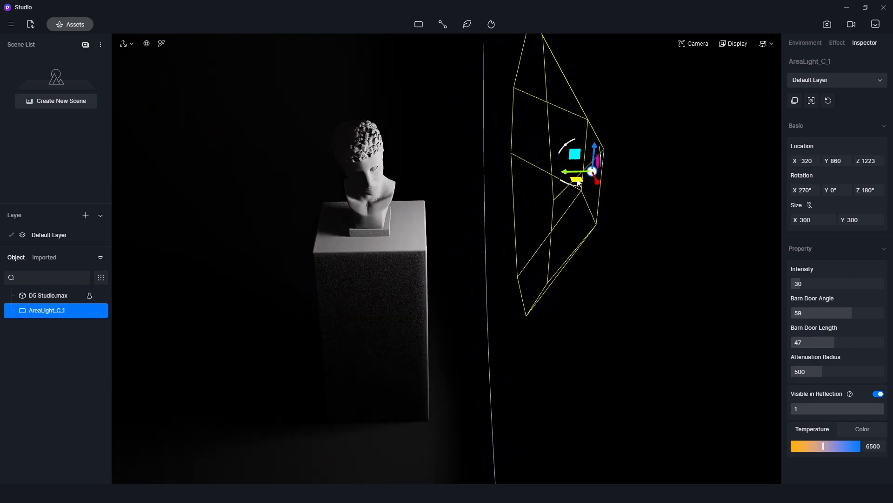